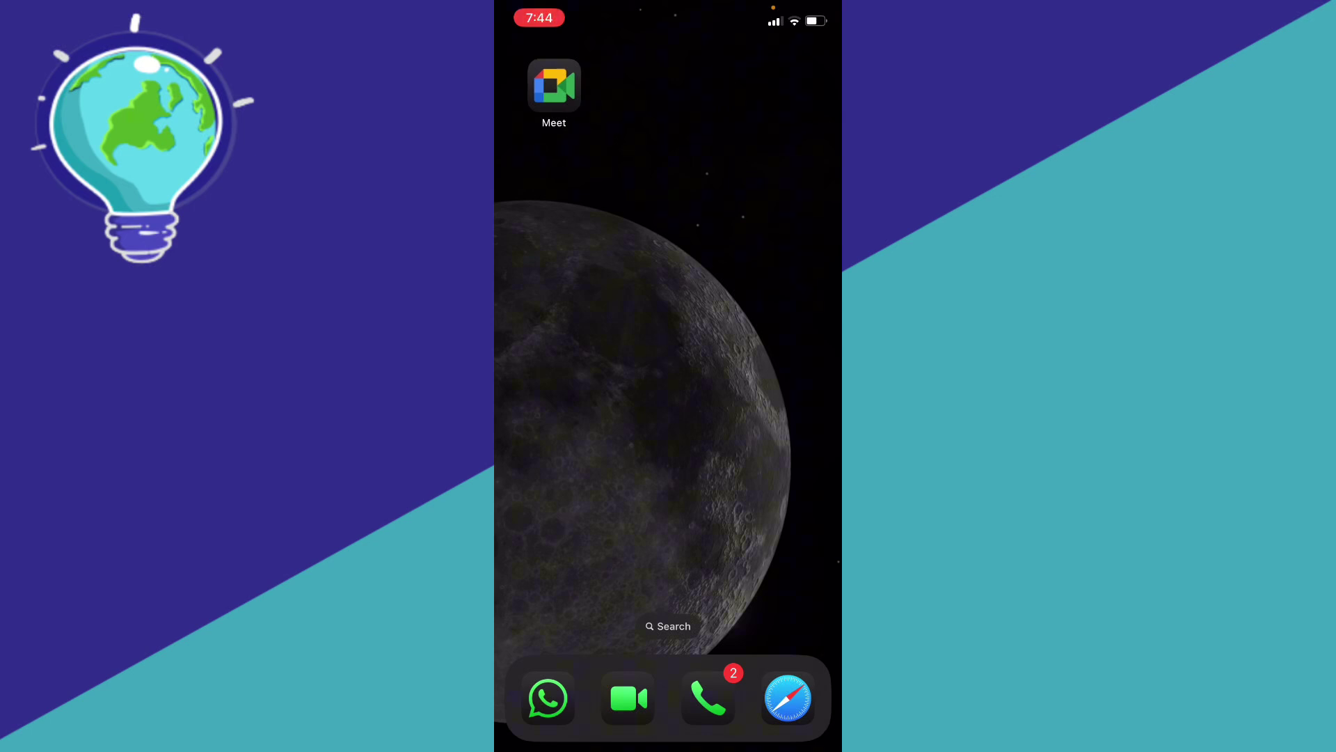
left_click_drag(586, 418, 793, 418)
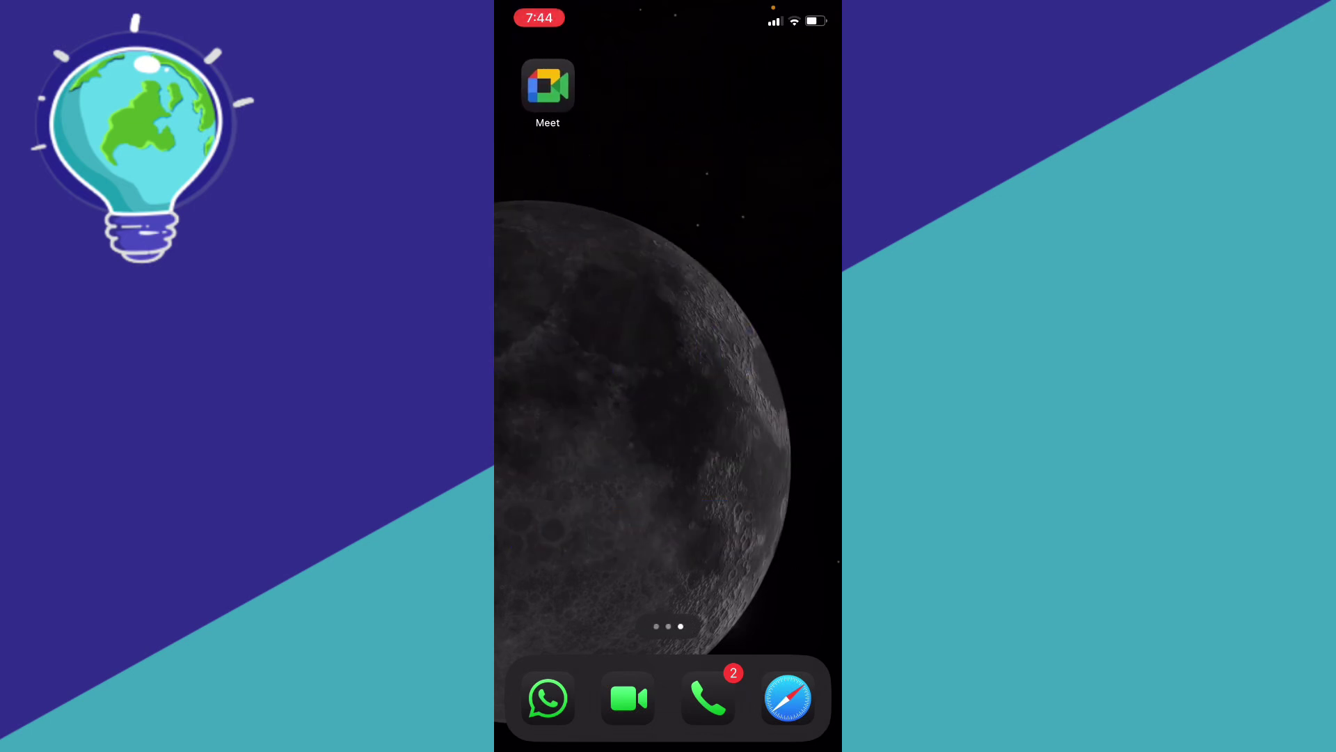
left_click(546, 84)
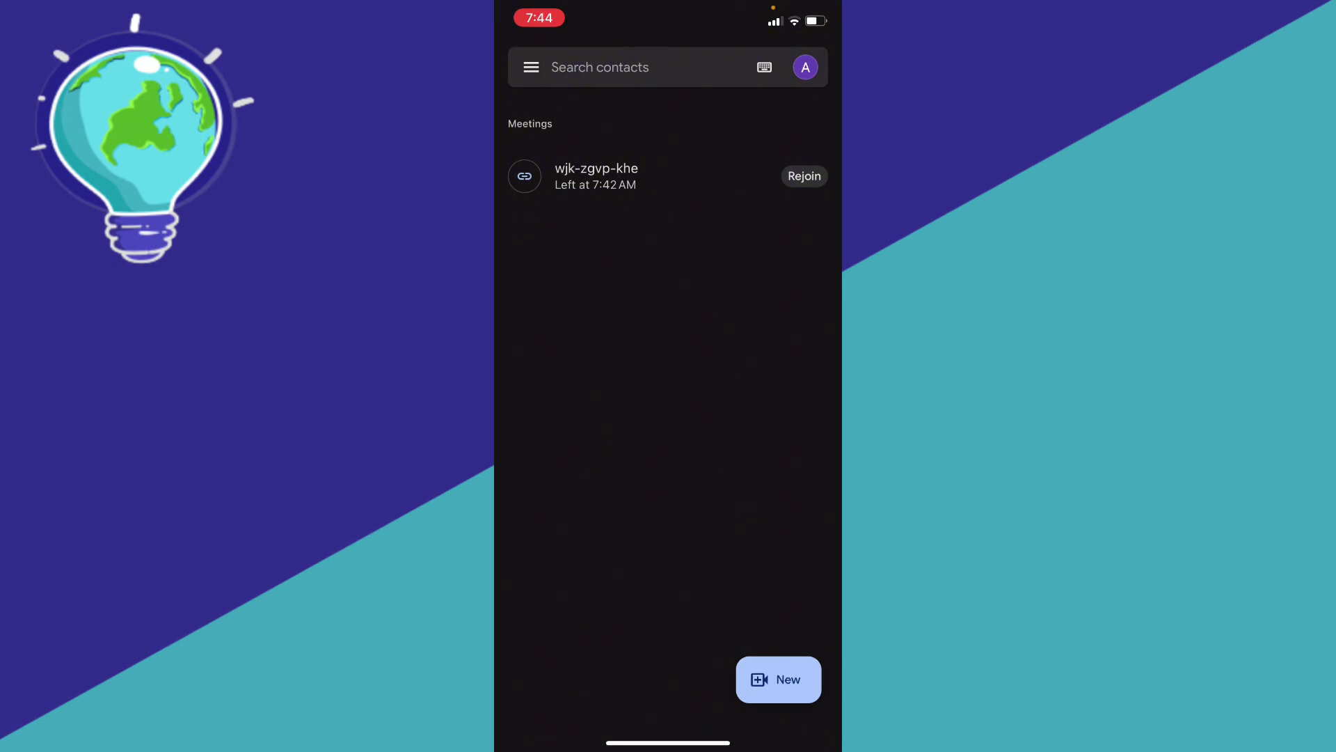
left_click(804, 176)
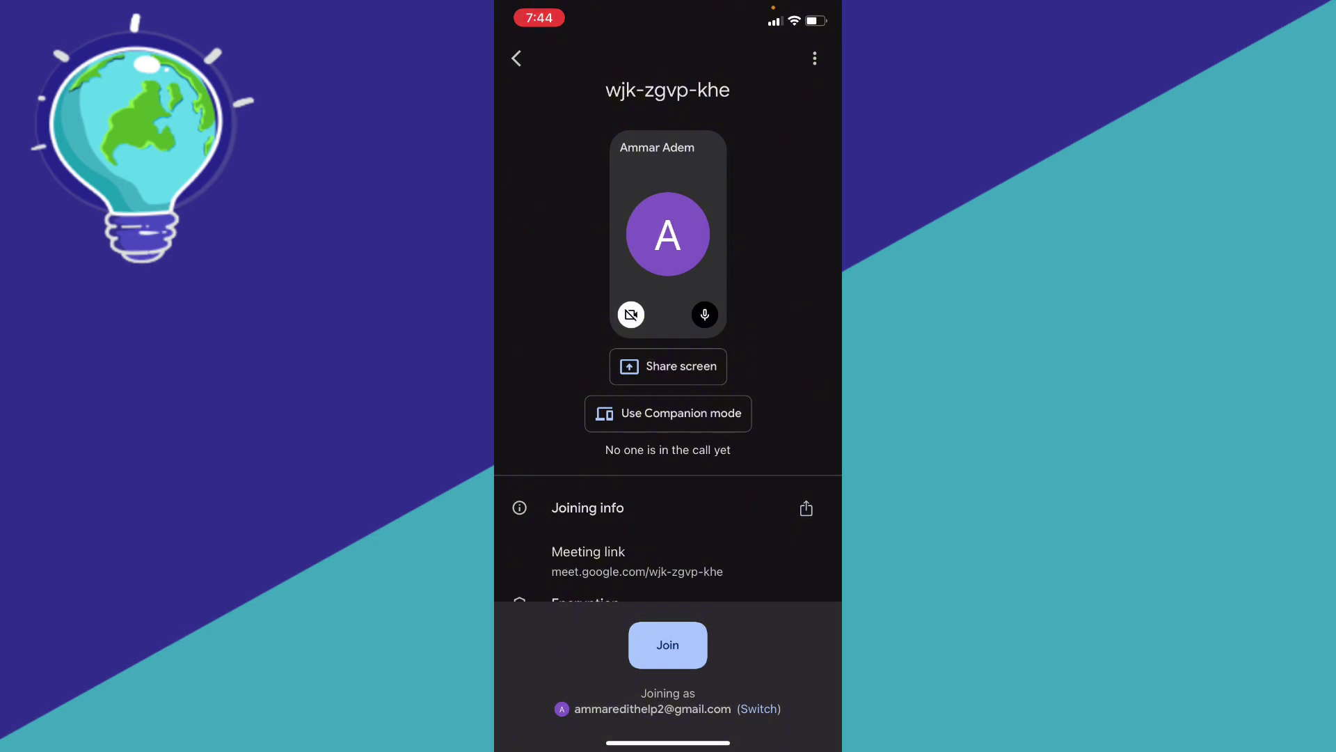
Step: Join meeting wjk-zgvp-khe as the sole participant and copy its meeting link
left_click(668, 645)
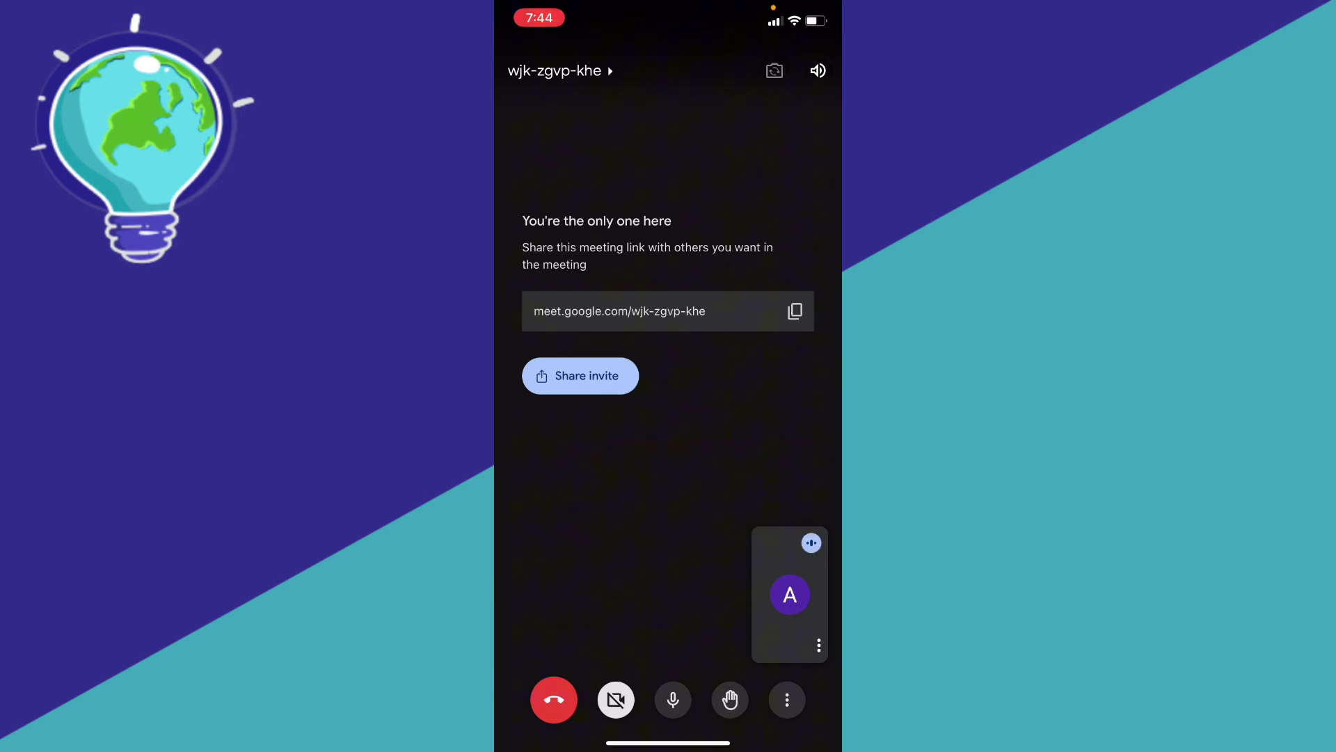
left_click(795, 310)
left_click(787, 699)
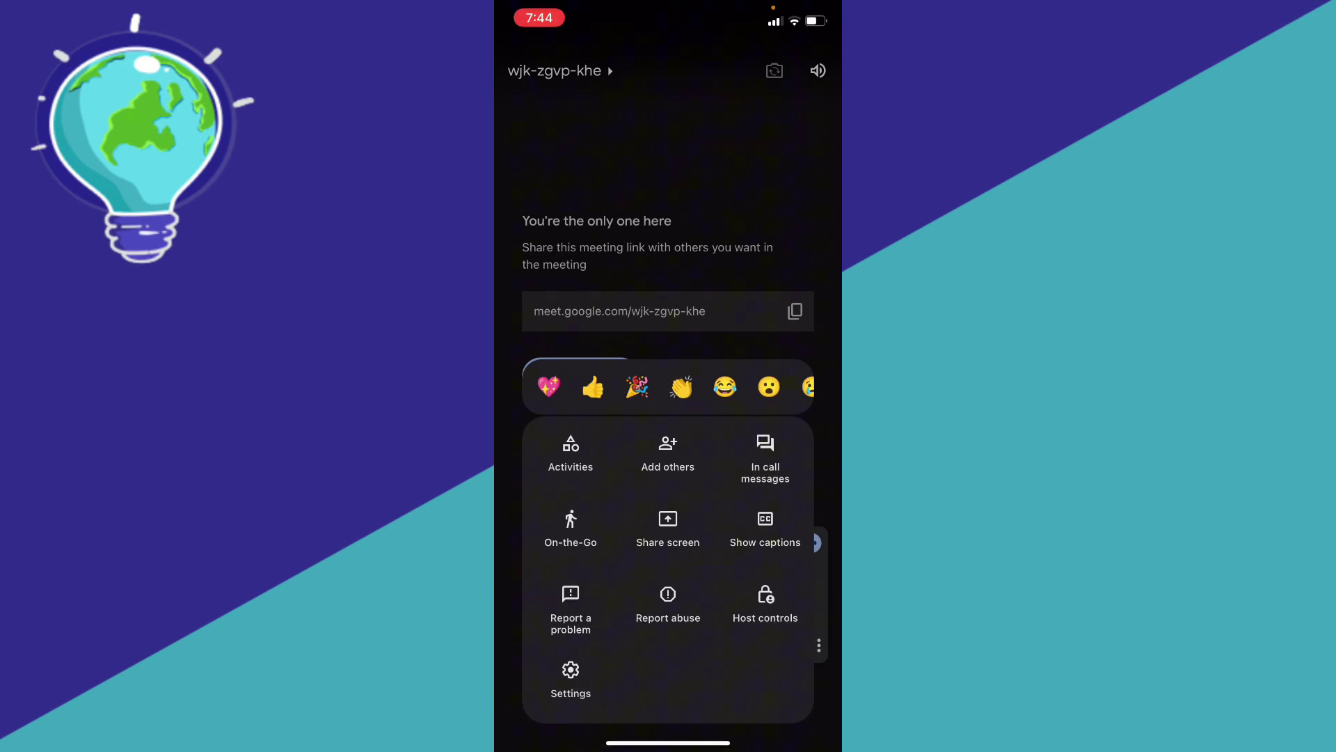
left_click(764, 460)
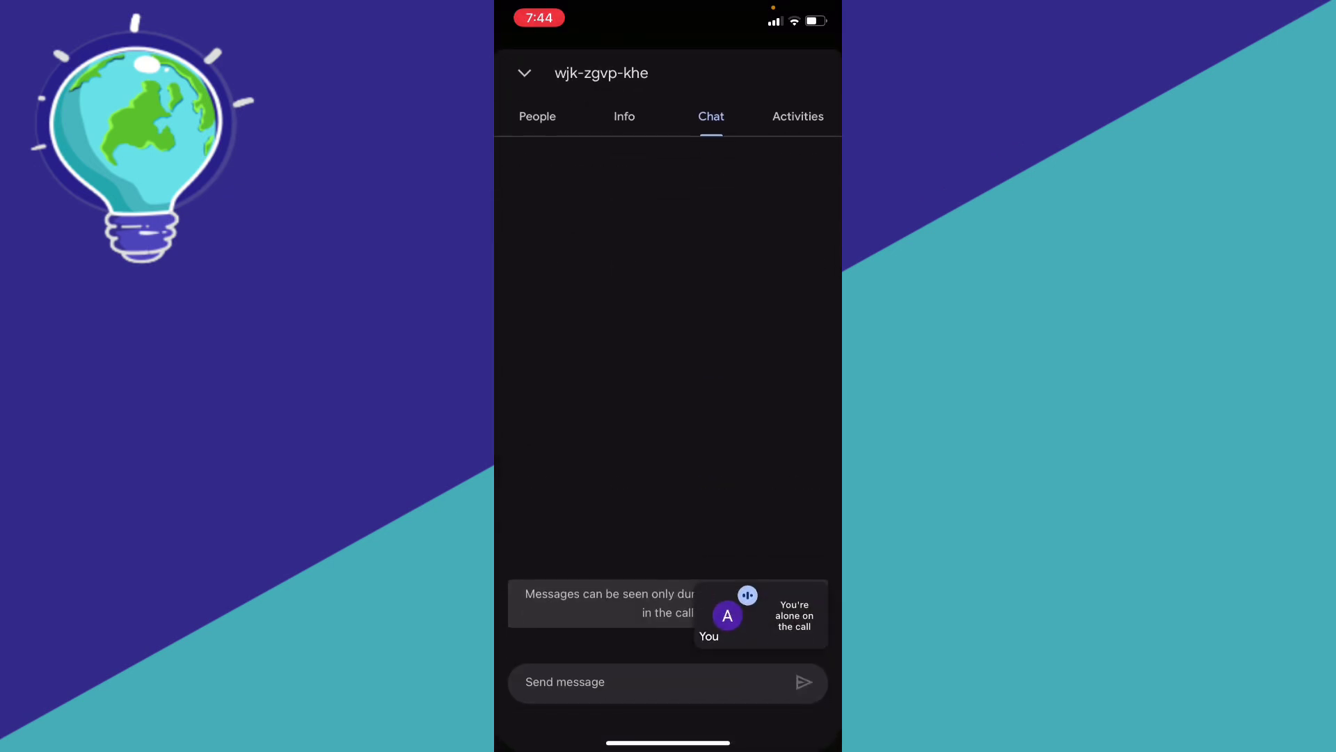
left_click(524, 73)
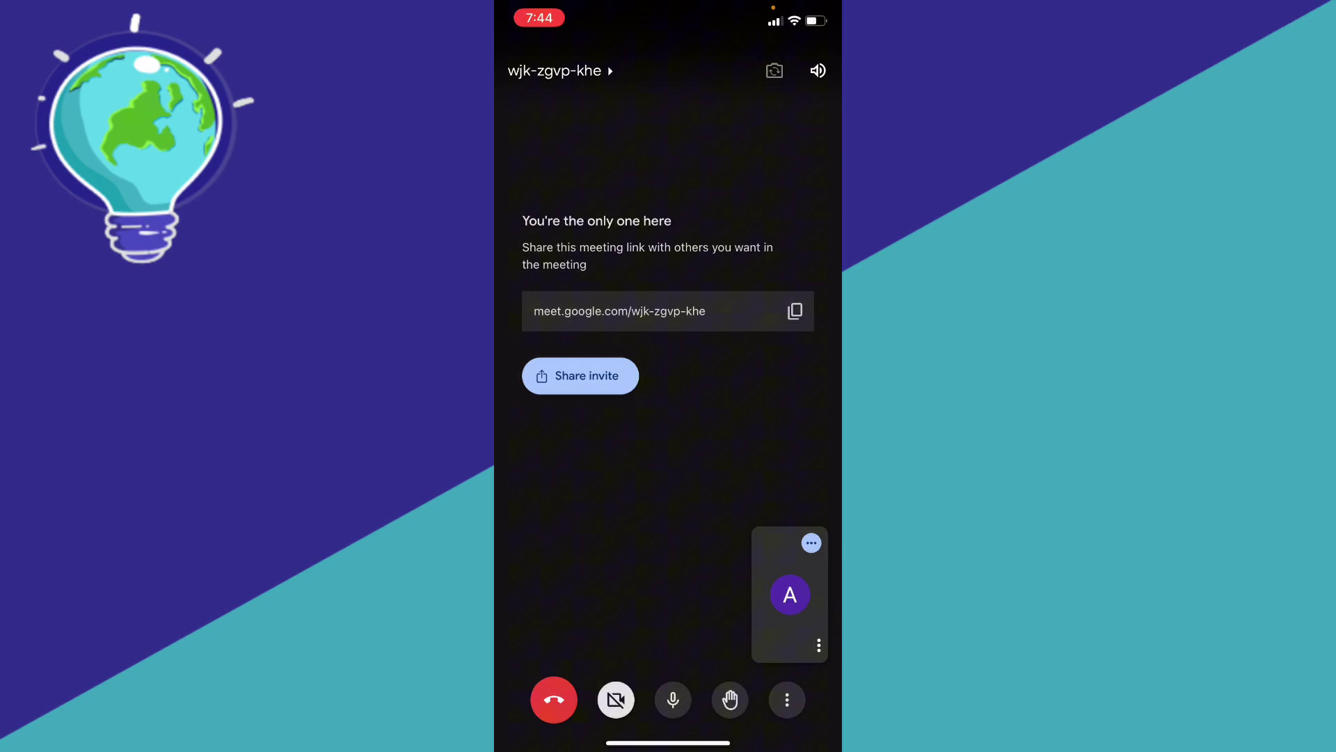